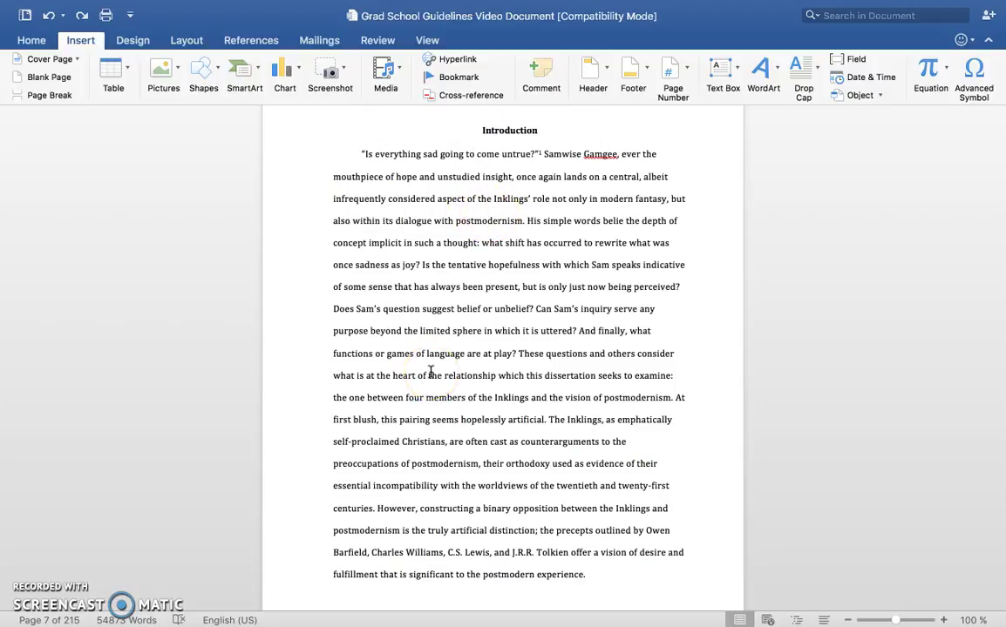
Open Find and Replace and search the document for "postmodernism"
{"action": "double_click", "coordinate": [498, 222]}
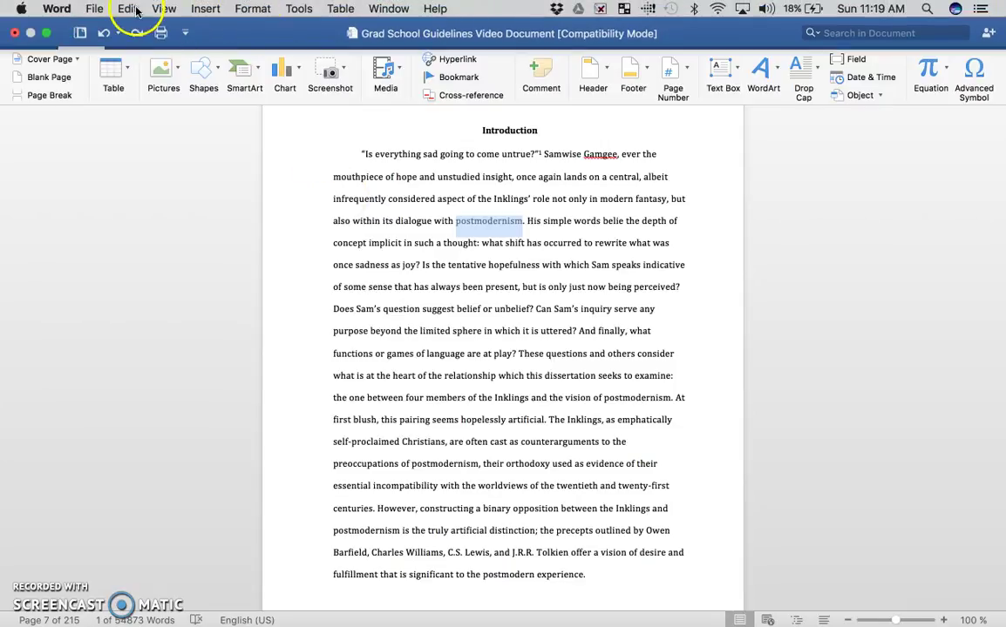
{"action": "left_click", "coordinate": [129, 9]}
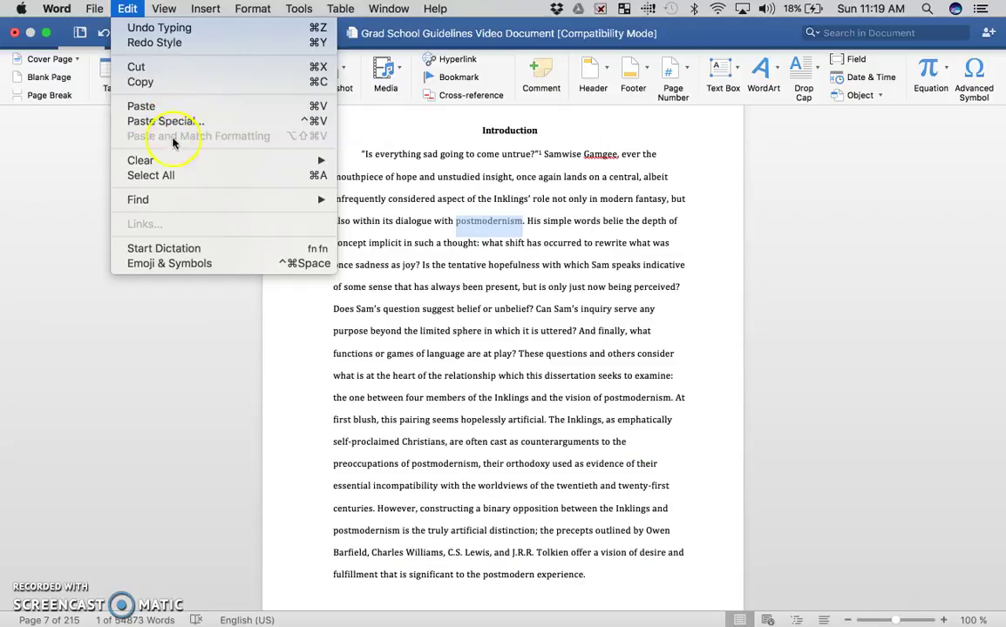
{"action": "mouse_move", "coordinate": [173, 200]}
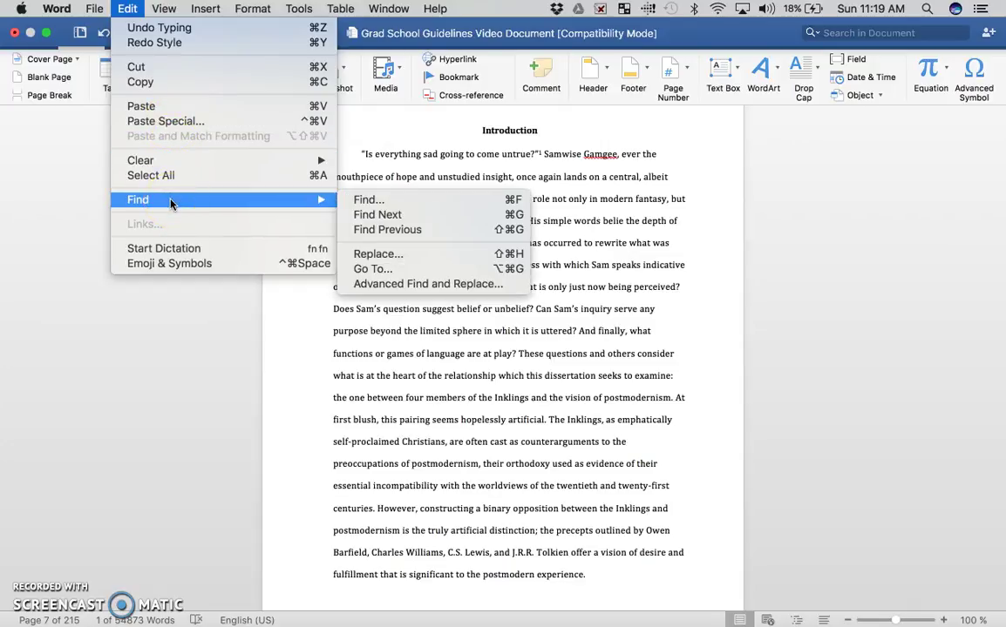
{"action": "left_click", "coordinate": [380, 255]}
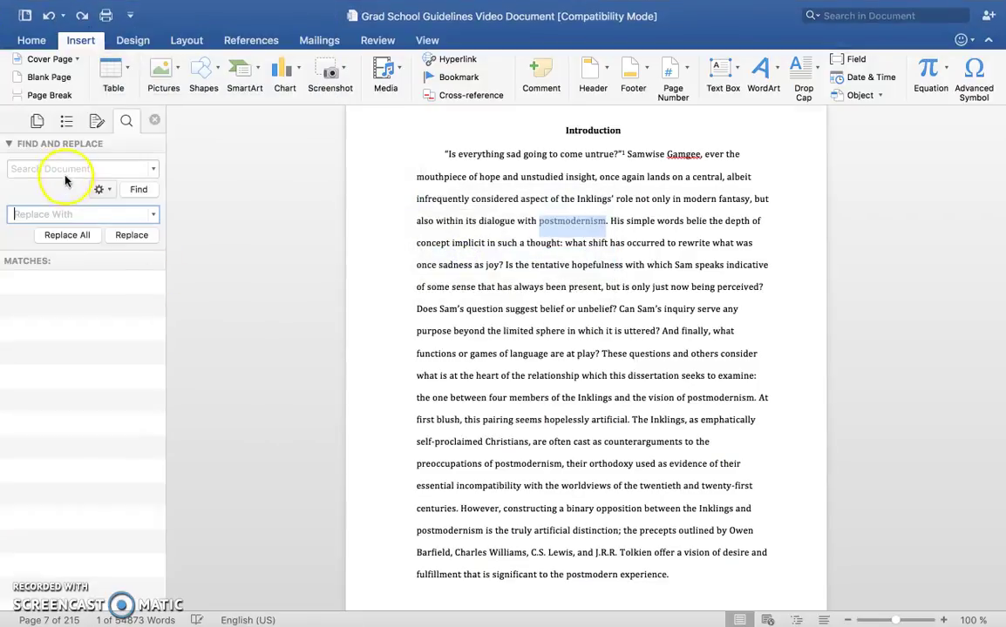
{"action": "left_click", "coordinate": [62, 171]}
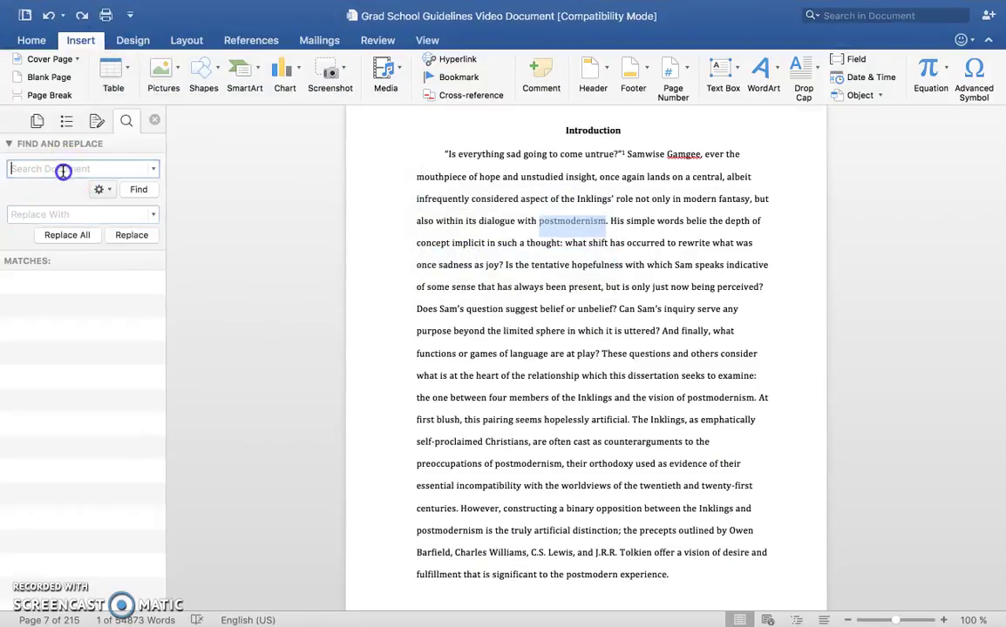
{"action": "type", "text": "postmodernism"}
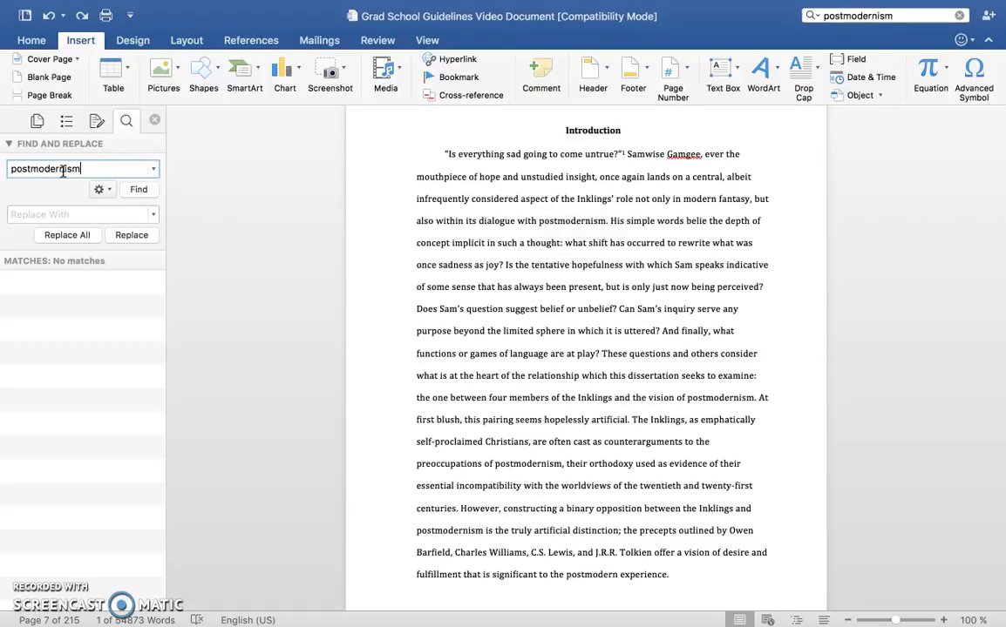
{"action": "key", "text": "Return"}
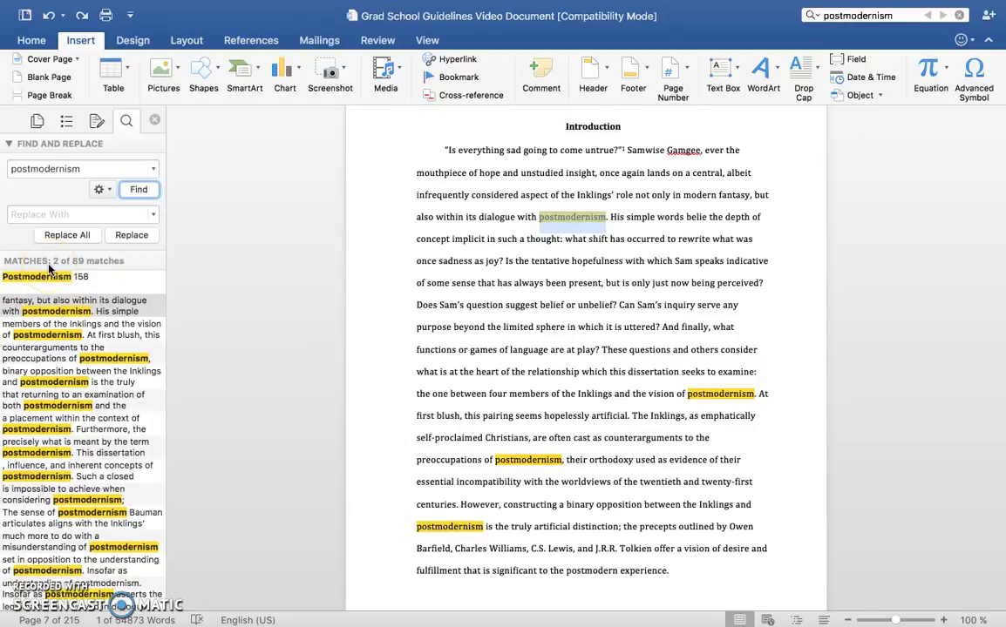
{"action": "left_click", "coordinate": [54, 215]}
{"action": "type", "text": "the post"}
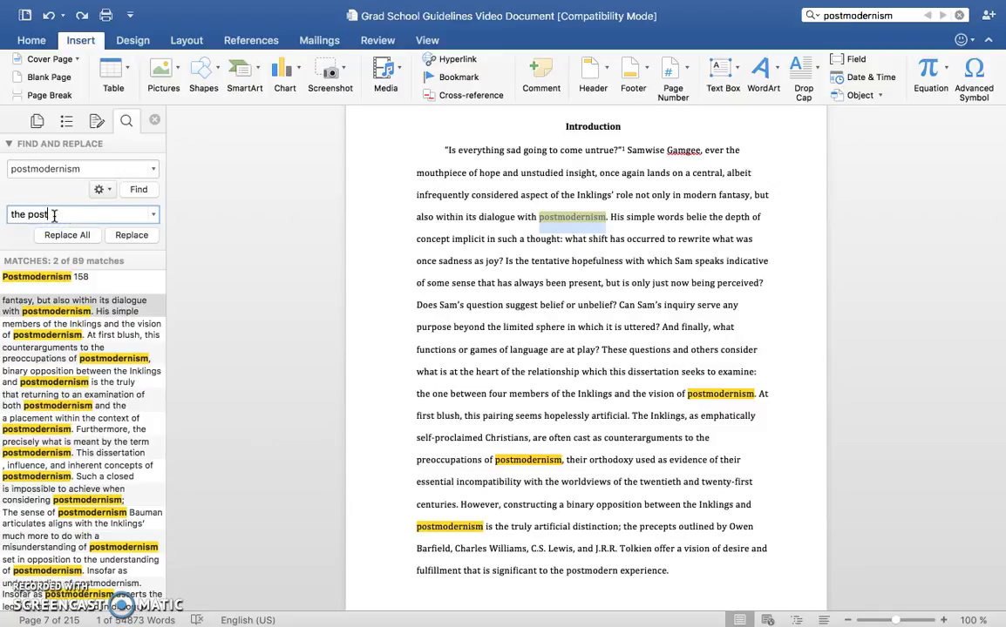
{"action": "type", "text": "moder"}
{"action": "key", "text": "BackSpace"}
{"action": "key", "text": "BackSpace"}
{"action": "key", "text": "BackSpace"}
{"action": "key", "text": "BackSpace"}
{"action": "key", "text": "BackSpace"}
{"action": "key", "text": "BackSpace"}
{"action": "key", "text": "BackSpace"}
{"action": "key", "text": "BackSpace"}
{"action": "key", "text": "BackSpace"}
{"action": "key", "text": "BackSpace"}
{"action": "key", "text": "BackSpace"}
{"action": "key", "text": "BackSpace"}
{"action": "key", "text": "BackSpace"}
Replace every occurrence of "postmodernism" in the document with "Postmodernism"
{"action": "type", "text": "Postmodernism"}
{"action": "left_click", "coordinate": [70, 235]}
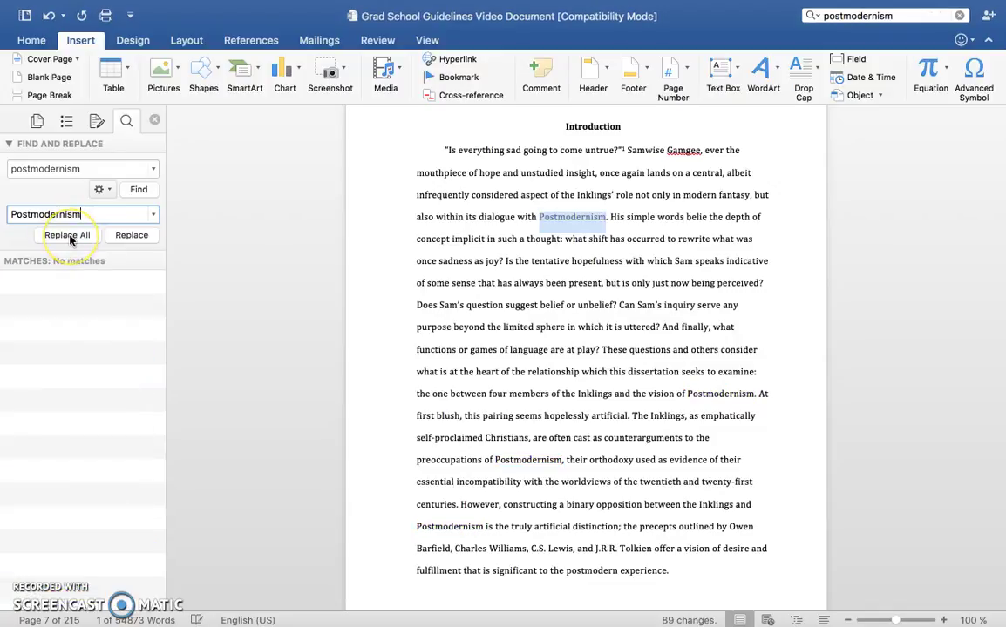
Undo the document-wide replacement of "postmodernism"
{"action": "left_click", "coordinate": [98, 168]}
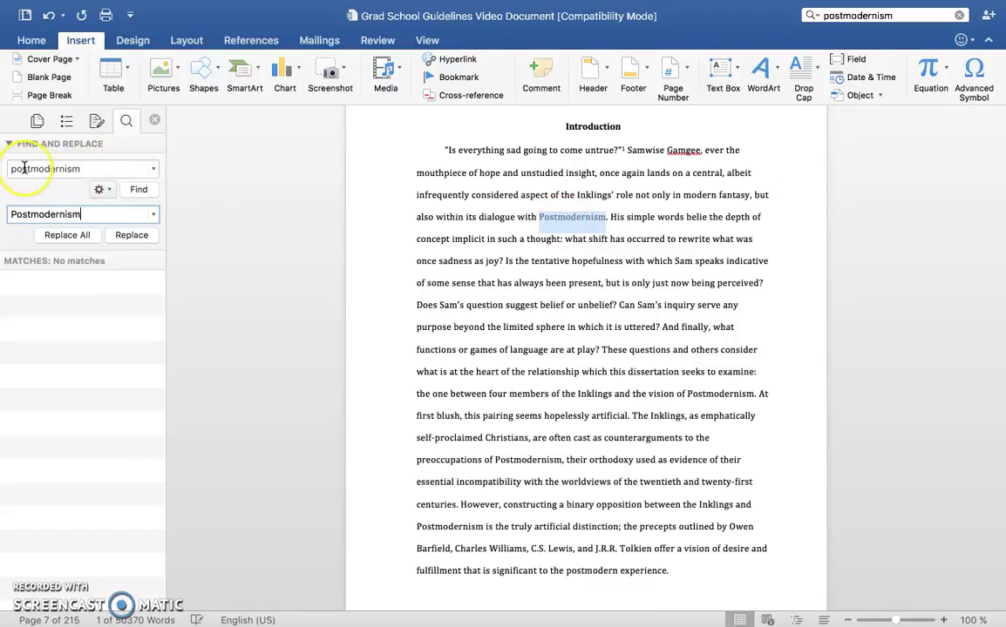
{"action": "left_click", "coordinate": [511, 289]}
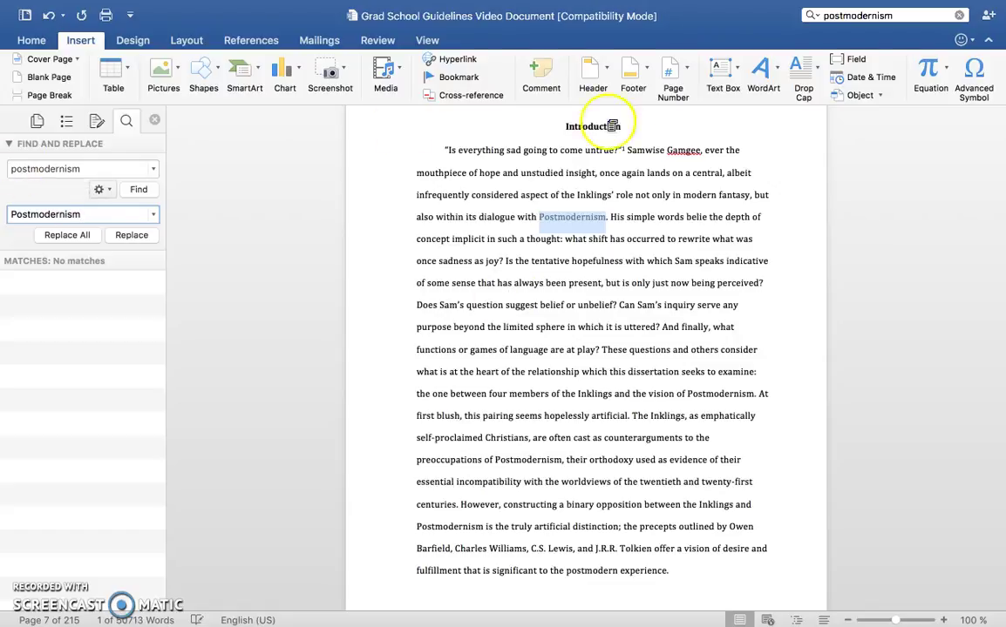
{"action": "left_click", "coordinate": [548, 202]}
{"action": "key", "text": "super+z"}
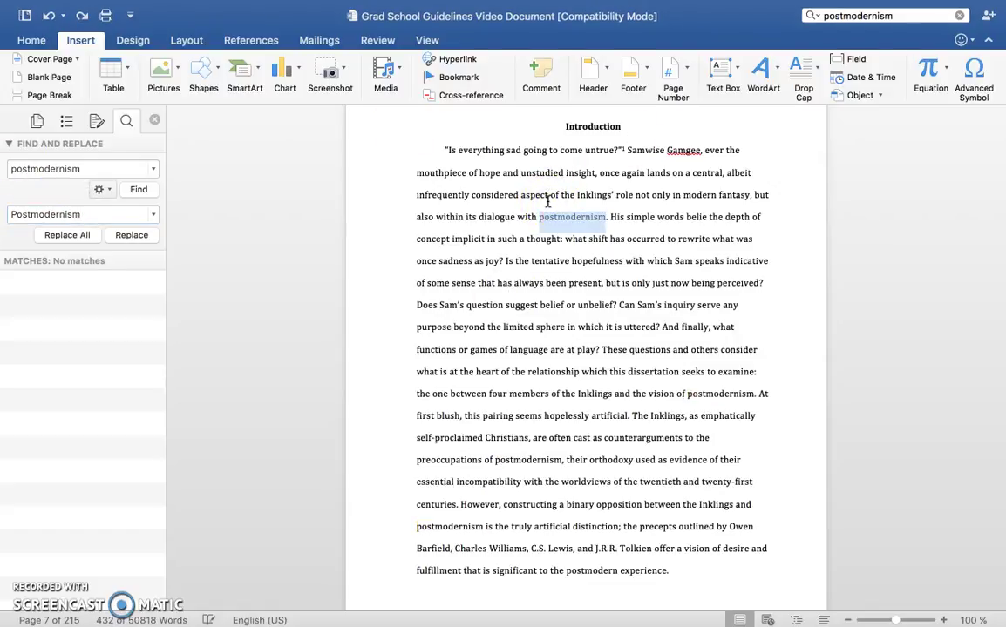
{"action": "left_click", "coordinate": [82, 340]}
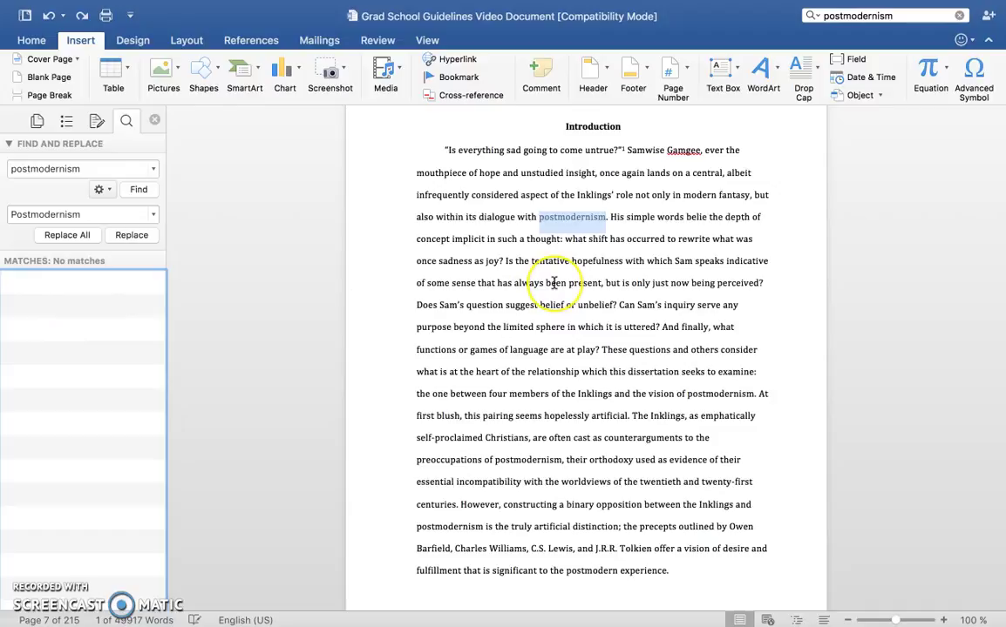
{"action": "left_click", "coordinate": [216, 154]}
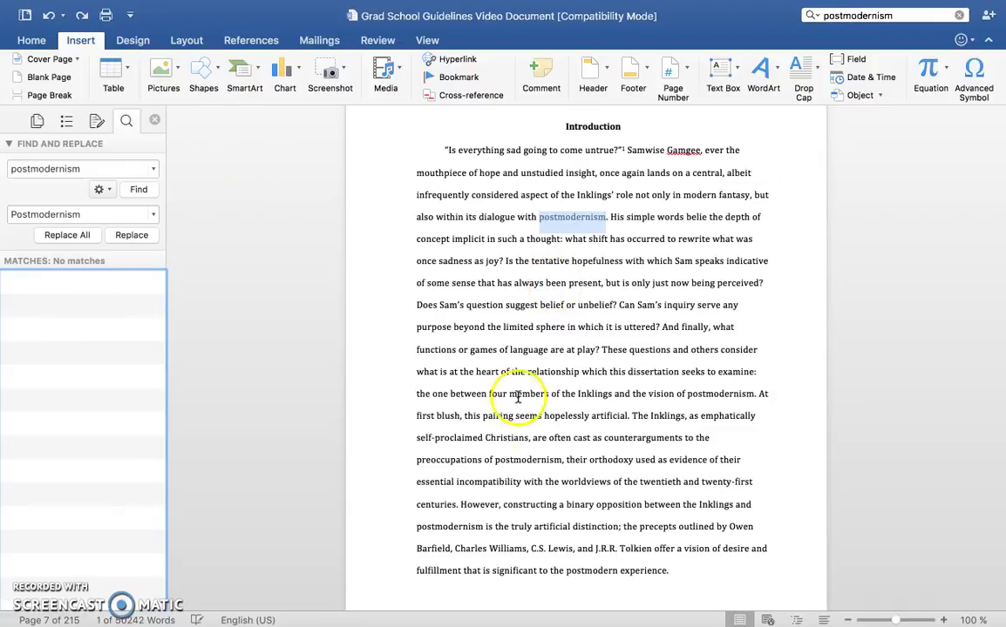
Select the whole paragraph under the Introduction heading and justify its text
{"action": "triple_click", "coordinate": [573, 271]}
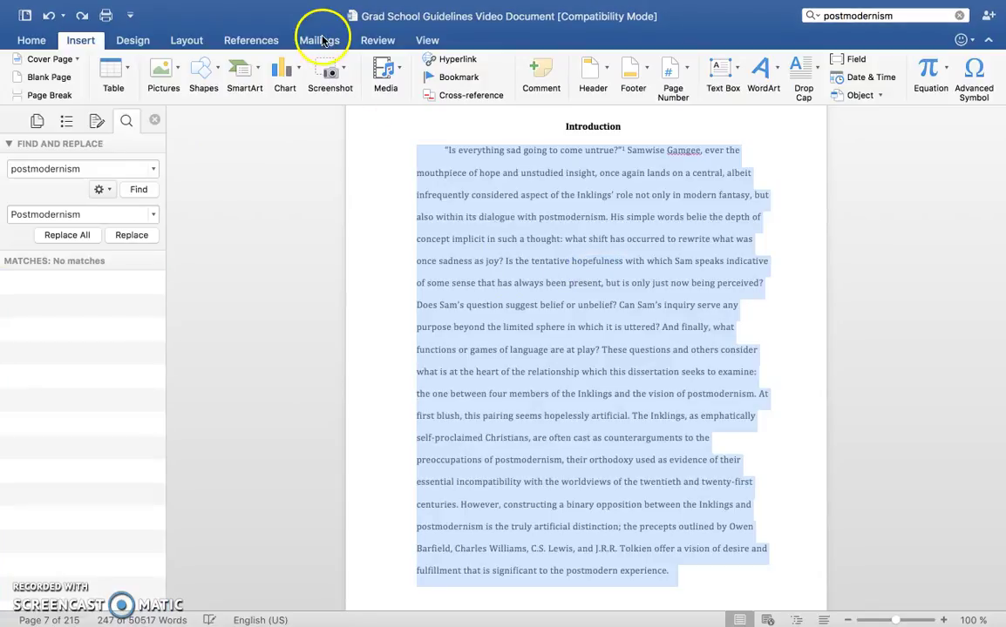
{"action": "left_click", "coordinate": [32, 41]}
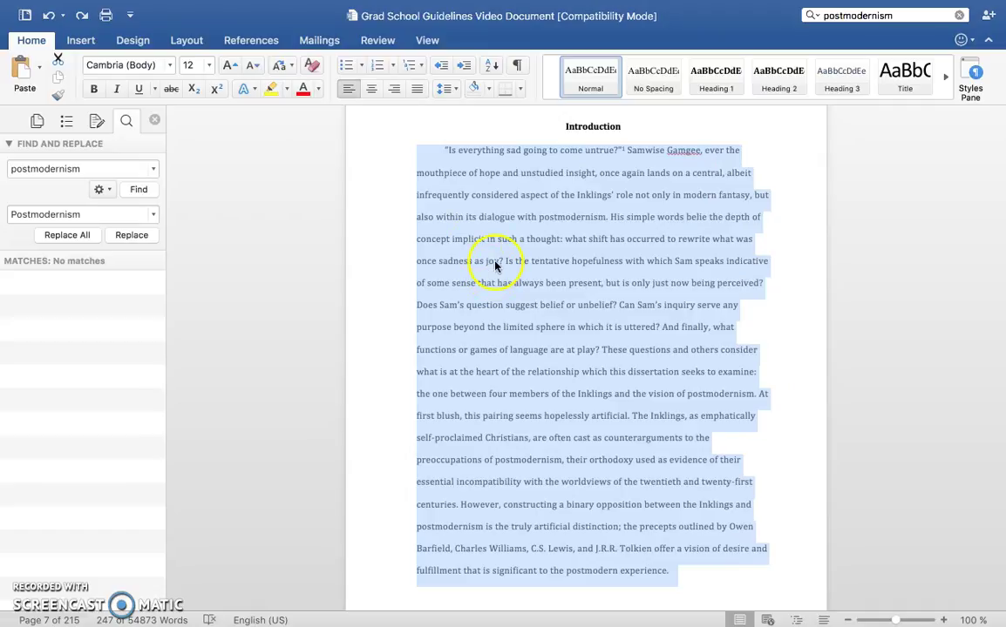
{"action": "left_click", "coordinate": [417, 89]}
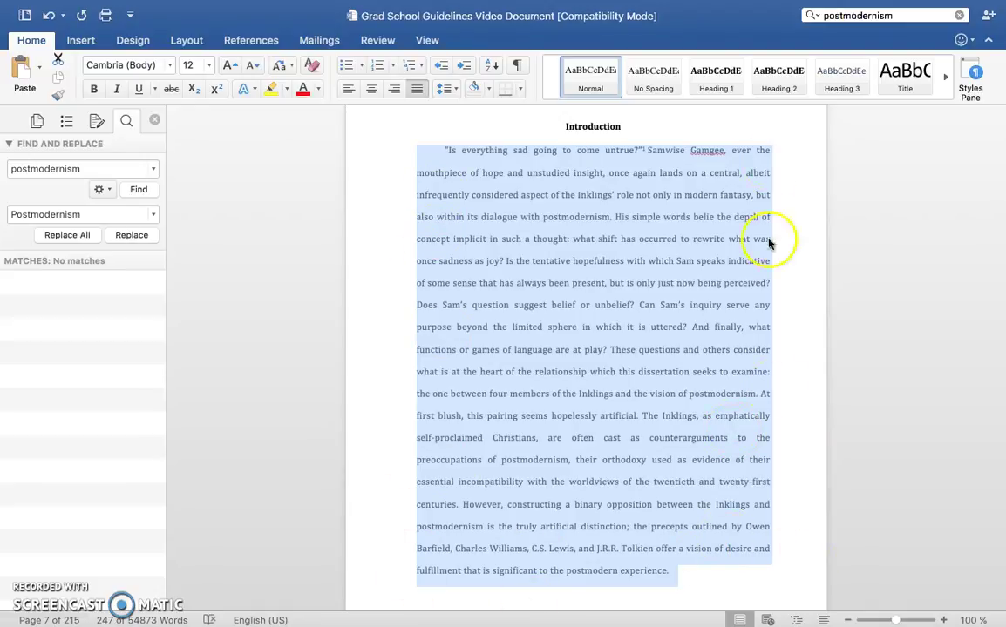
Set the Introduction paragraph back to left alignment and clear the selection
{"action": "left_click", "coordinate": [349, 90]}
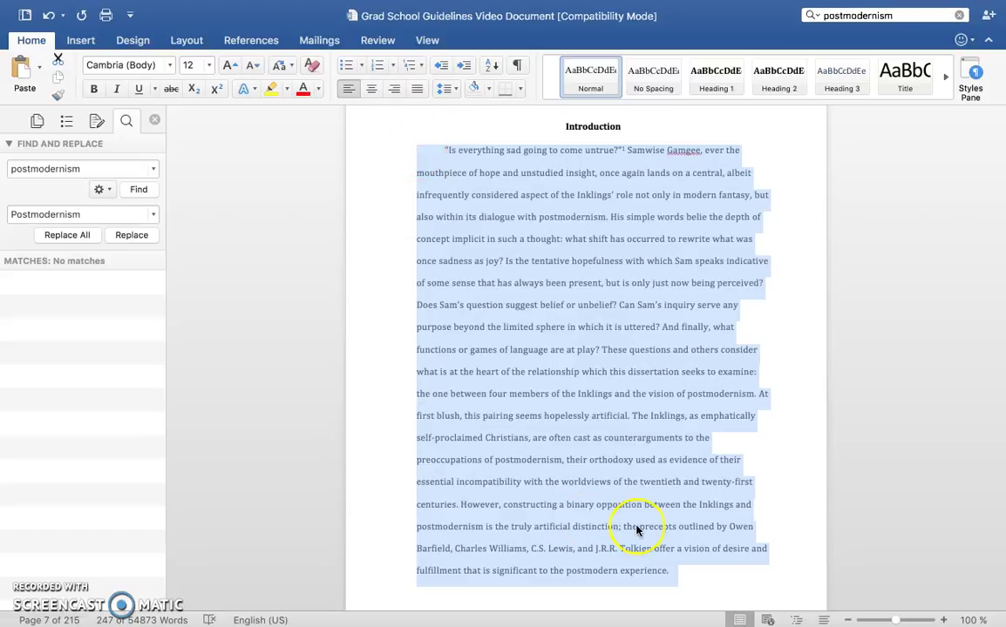
{"action": "left_click", "coordinate": [633, 332]}
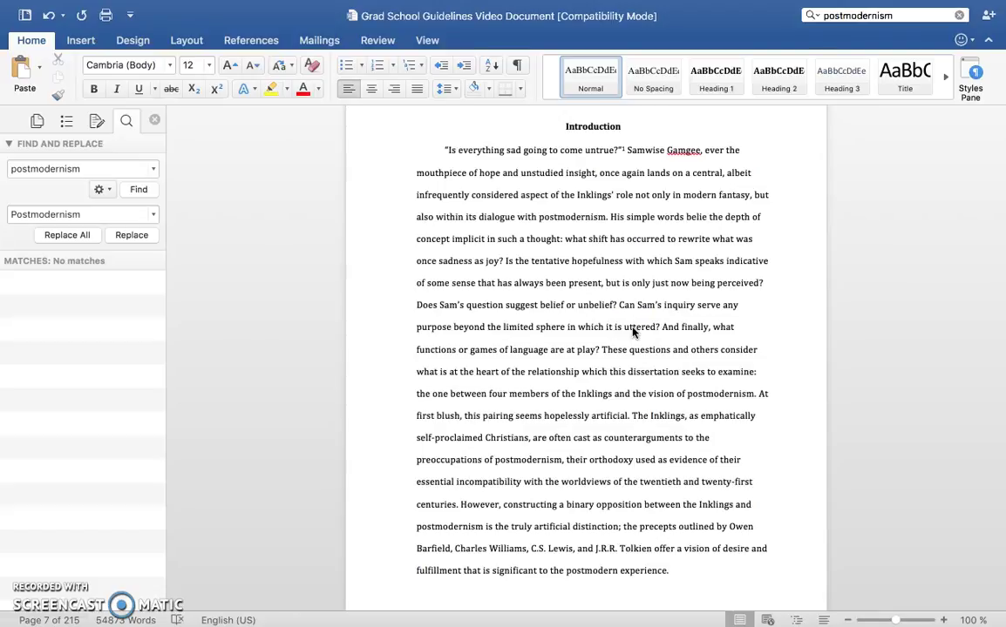
{"action": "left_click", "coordinate": [597, 339]}
Show the overview of all open windows and desktop spaces to switch away from the document
{"action": "left_click", "coordinate": [228, 512]}
{"action": "key", "text": "ctrl+Up"}
{"action": "left_click", "coordinate": [359, 397]}
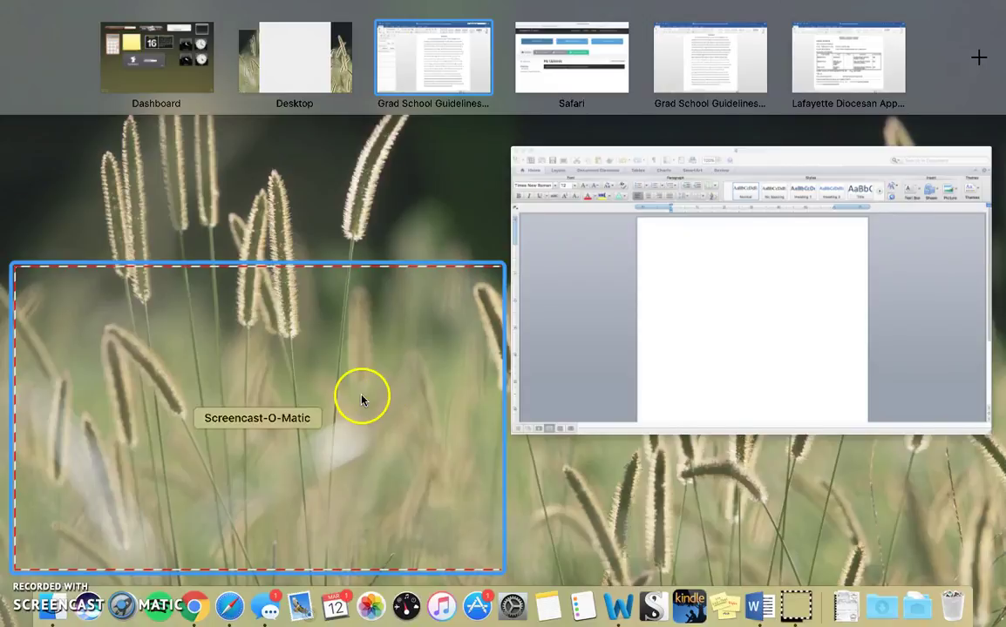